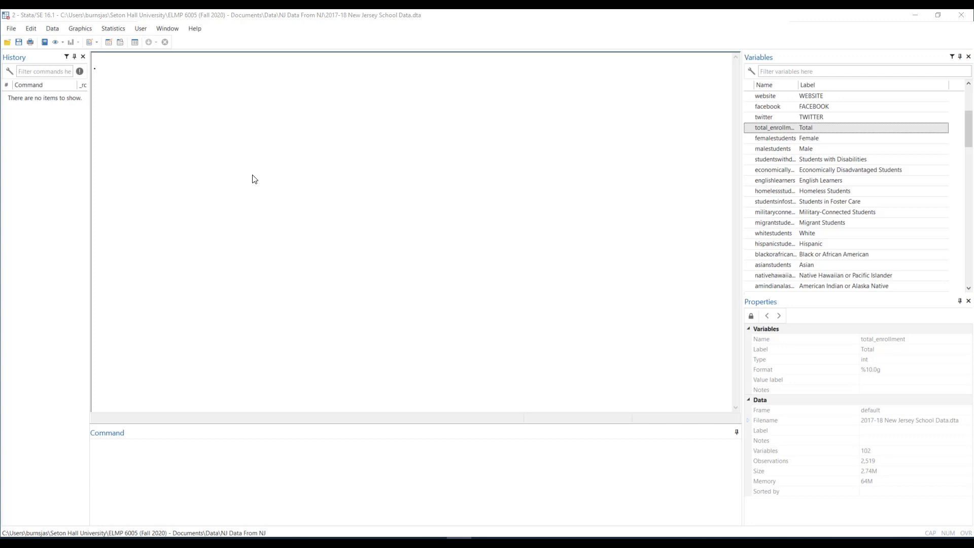
Browse the New Jersey school dataset in the Data Editor, look across its columns and close it
click(120, 44)
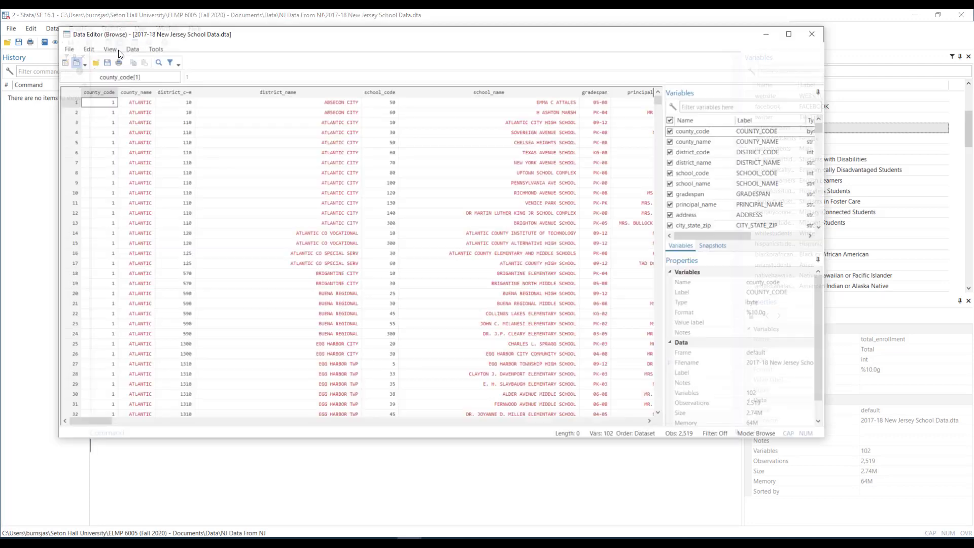
drag(83, 422, 184, 429)
click(814, 32)
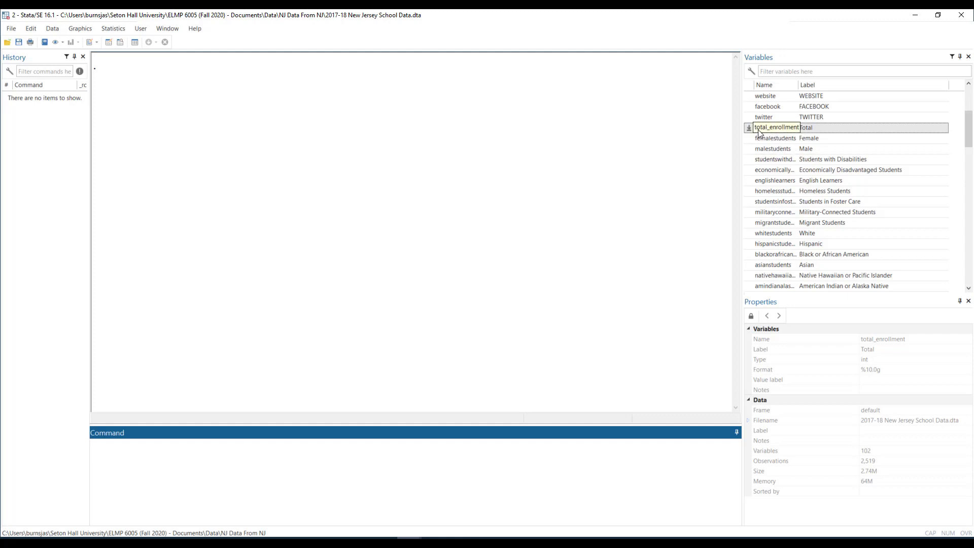
Write the command egen z_enrollment = std(total_enrollment) to define a standardized enrollment variable
click(284, 458)
text(egen)
text(Z_)
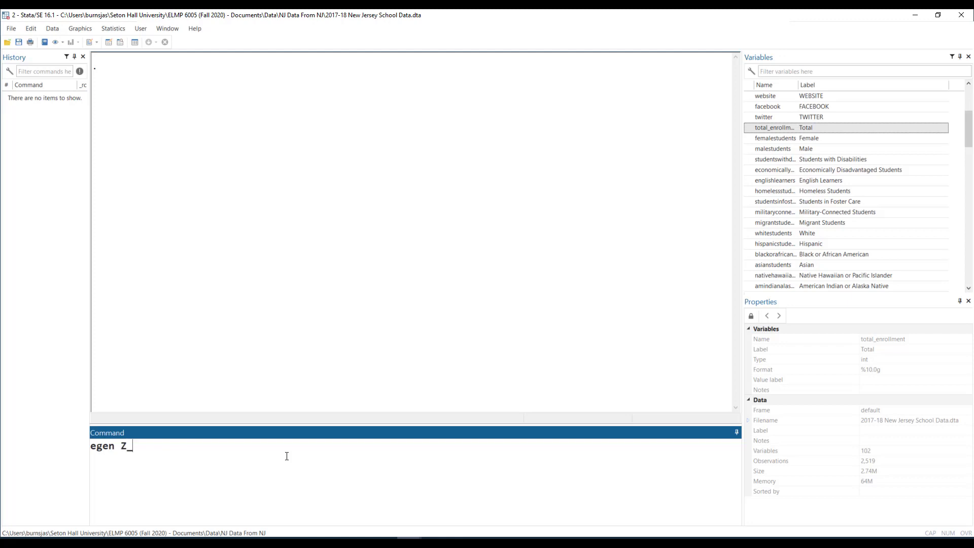
key(BackSpace)
key(BackSpace)
text(z_enrollment)
text(= std()
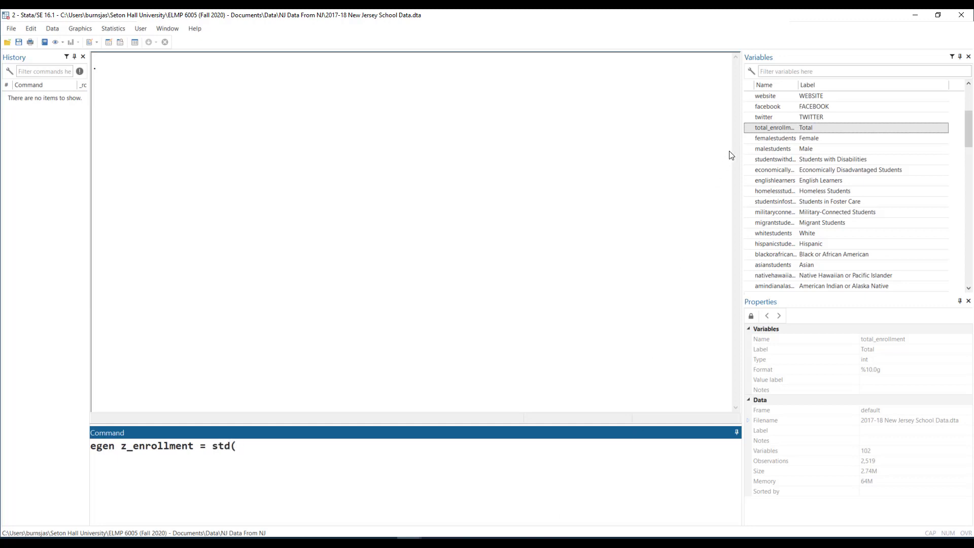
click(750, 128)
click(381, 436)
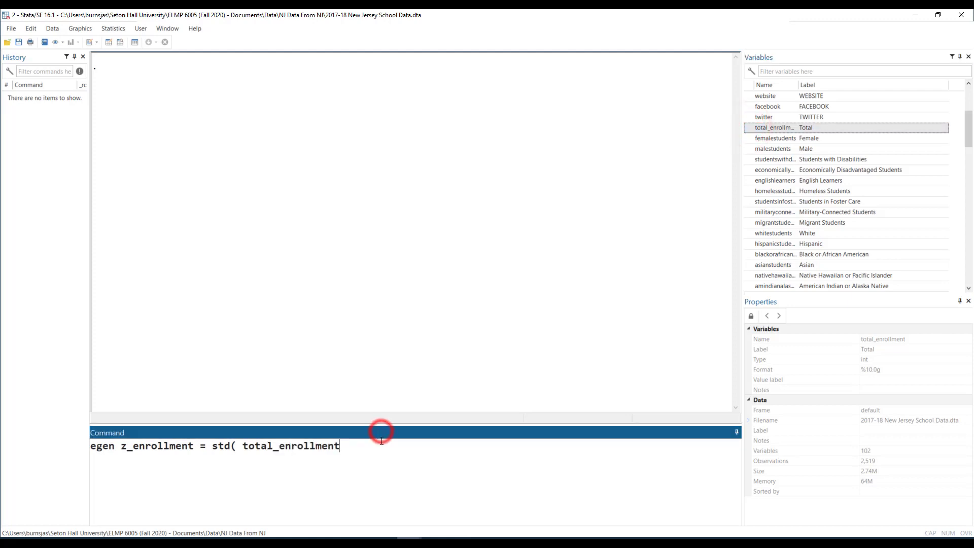
text())
click(244, 444)
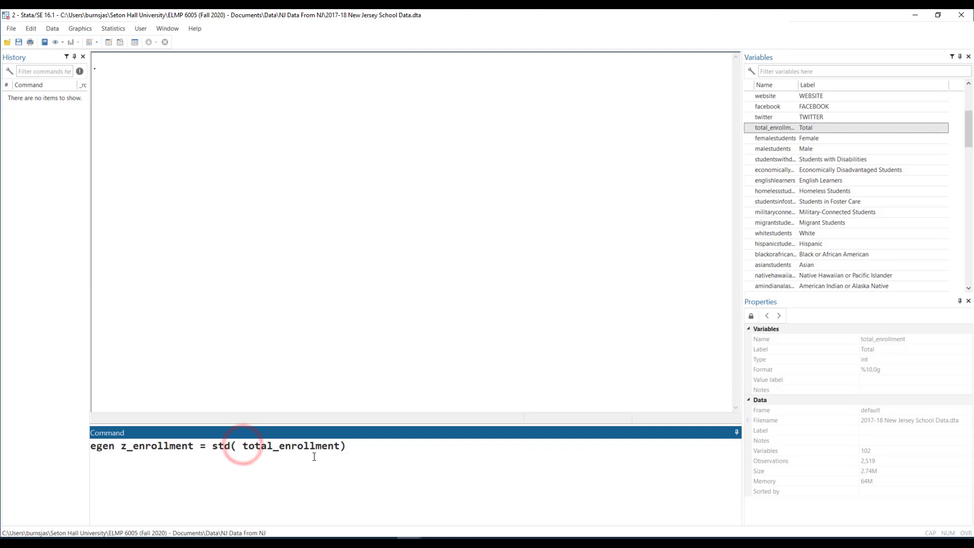
key(BackSpace)
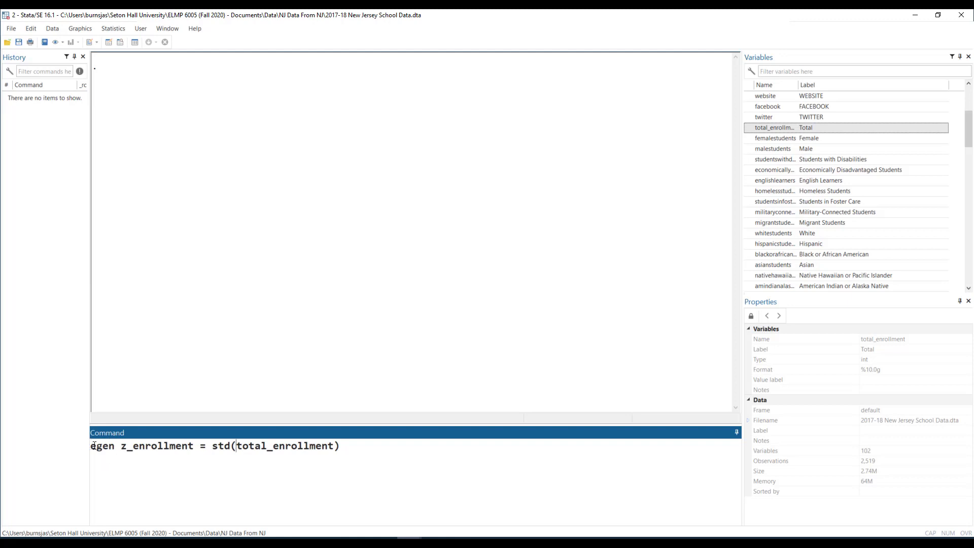
Review the new variable name, the std function and its argument in the egen command, and run it
drag(121, 447, 193, 448)
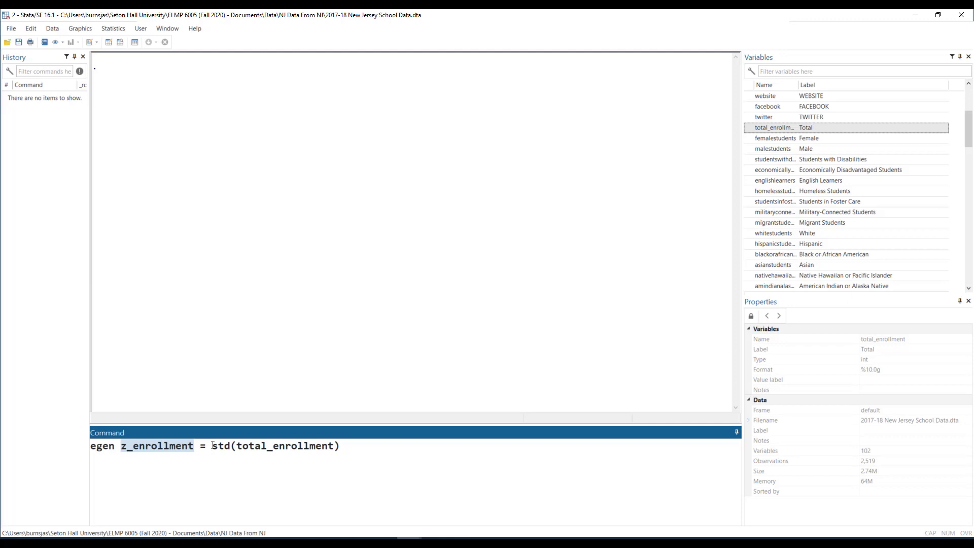
drag(212, 446, 233, 446)
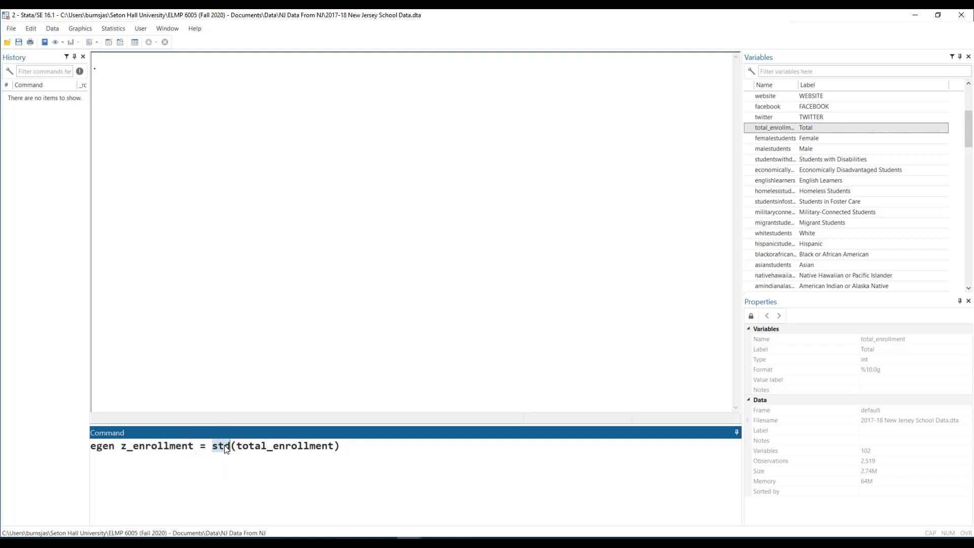
click(236, 446)
key(shift+End)
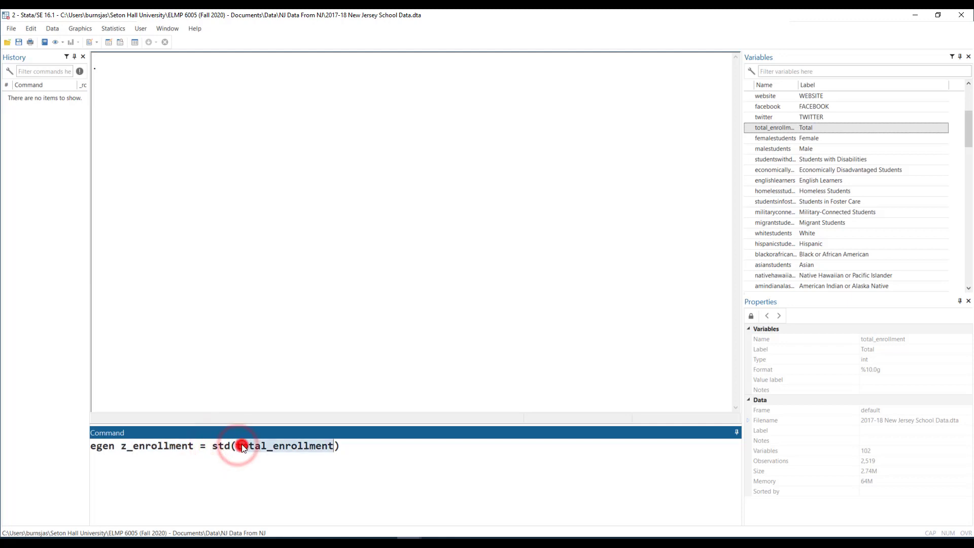
click(379, 449)
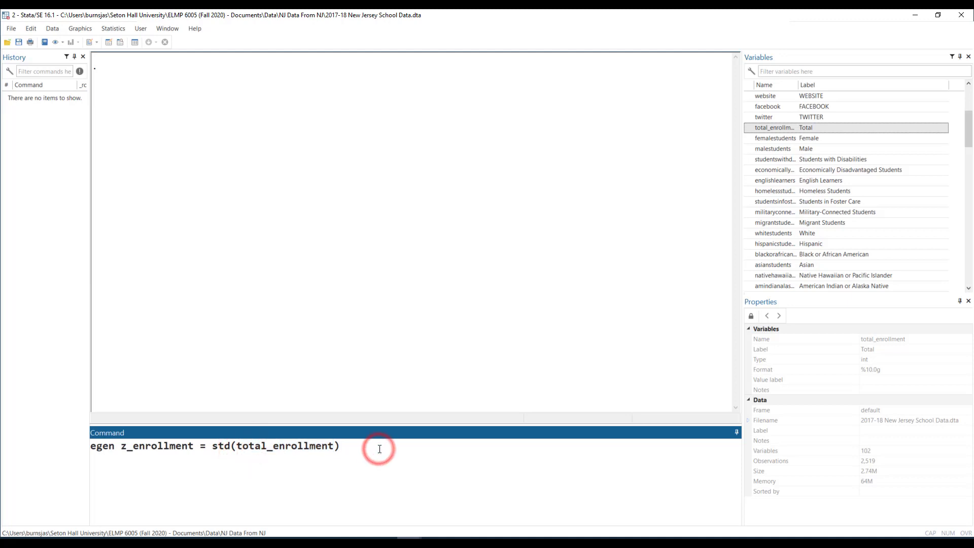
key(Return)
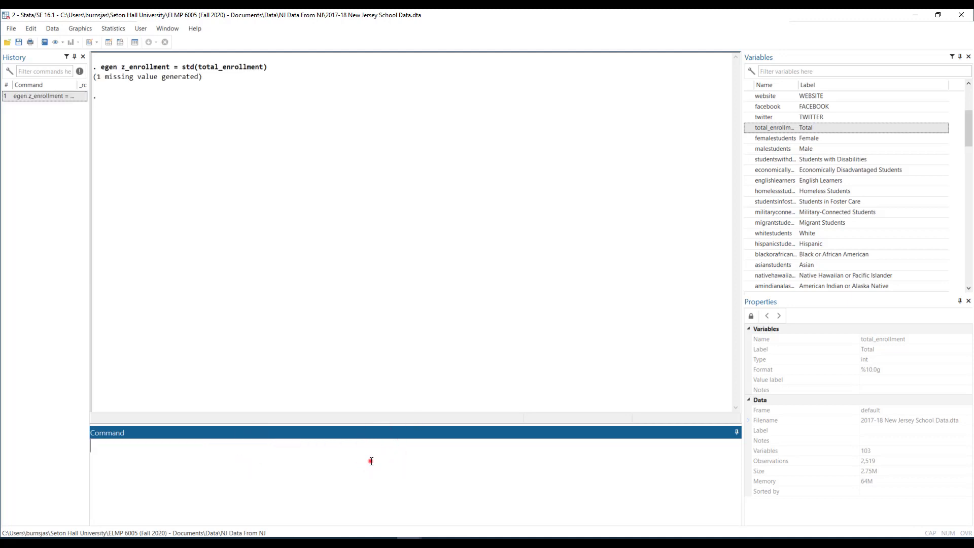
Run the summary statistics for total_enrollment with the sum command
click(371, 461)
text(sum)
click(750, 127)
key(Return)
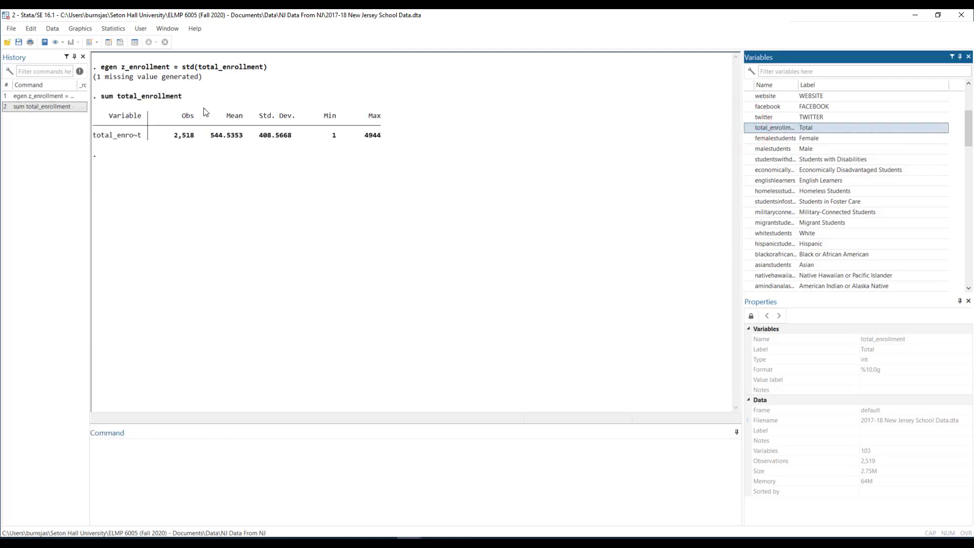
Reuse the previous summary command with z_enrollment as its variable and run it
click(41, 106)
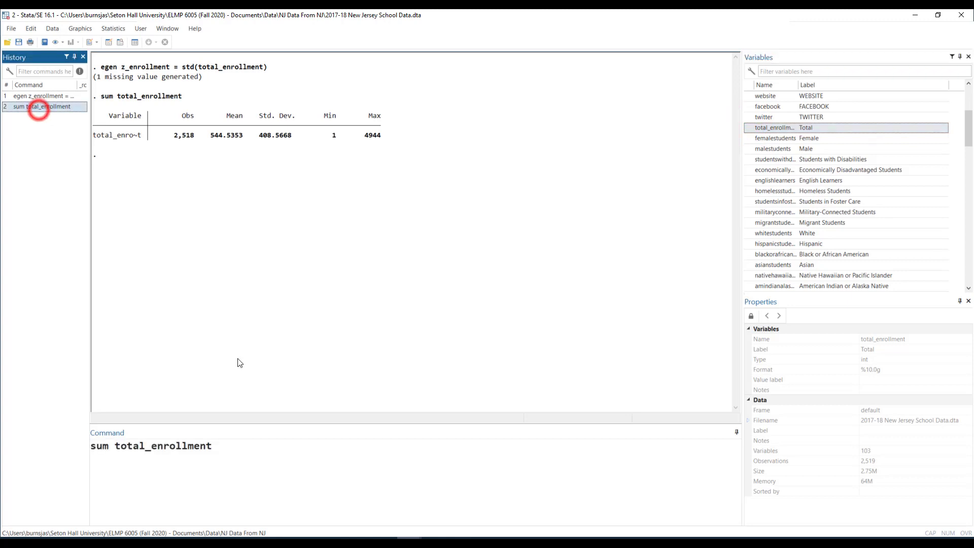
double_click(150, 447)
text(z_)
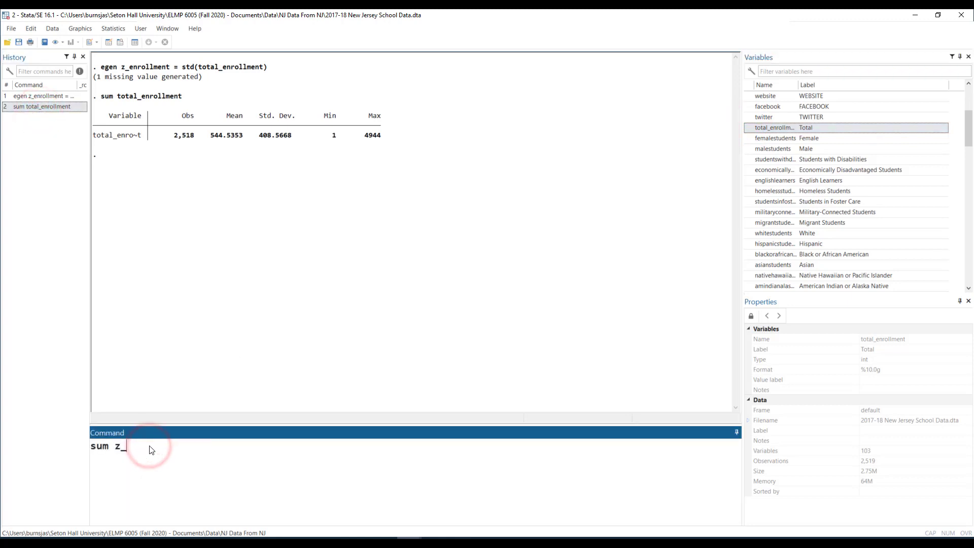
text(enrollment)
key(Return)
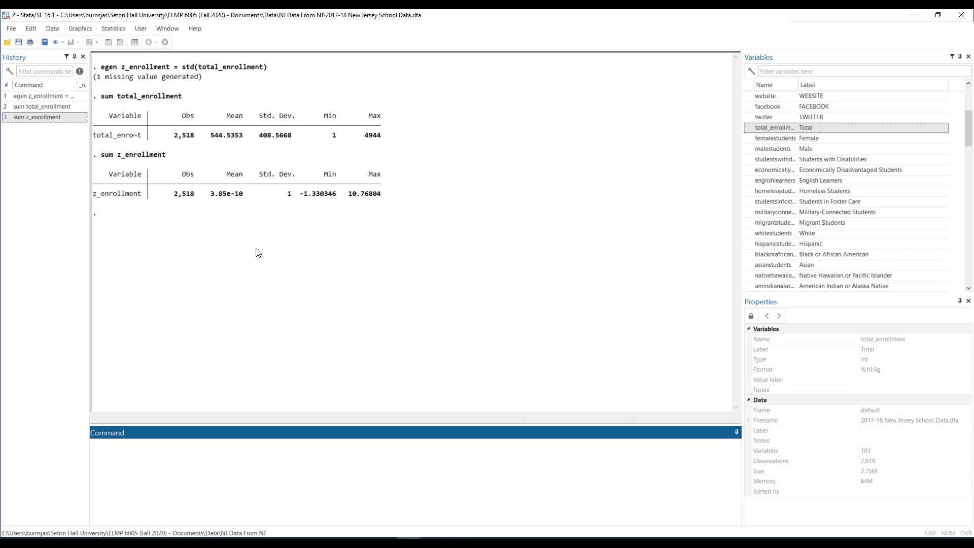
Reuse the total_enrollment summary command as hist total_enrollment, plot the histogram and close the graph after viewing it
click(173, 488)
click(48, 107)
click(102, 445)
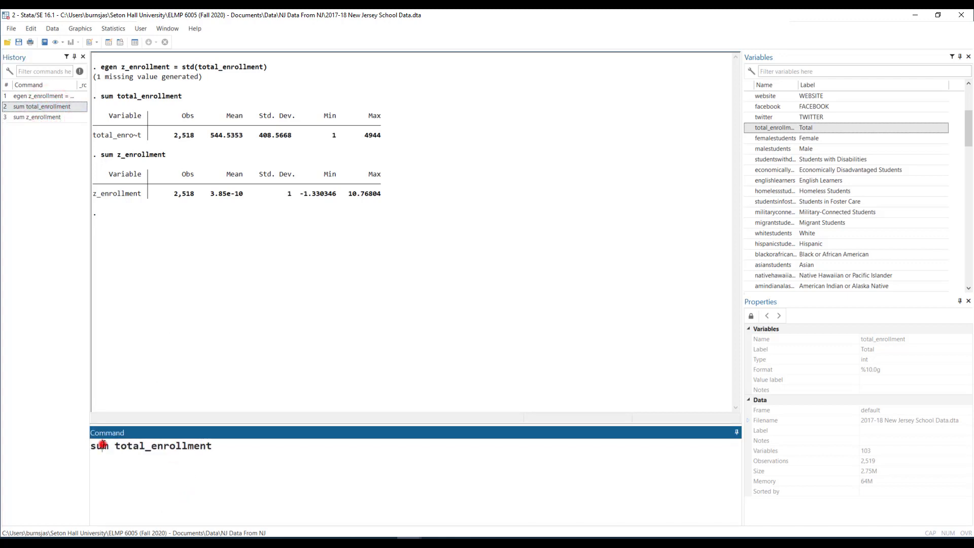
double_click(101, 445)
text(hist)
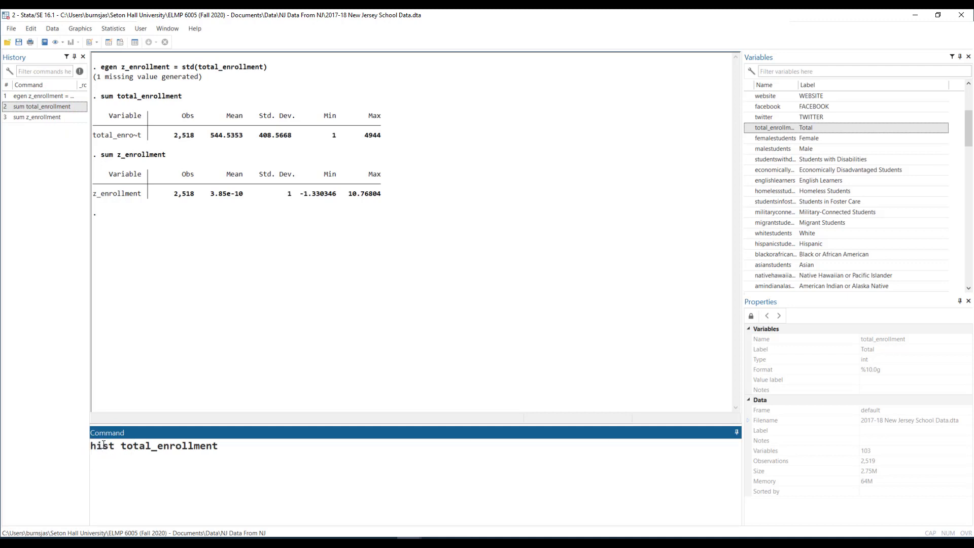
key(Return)
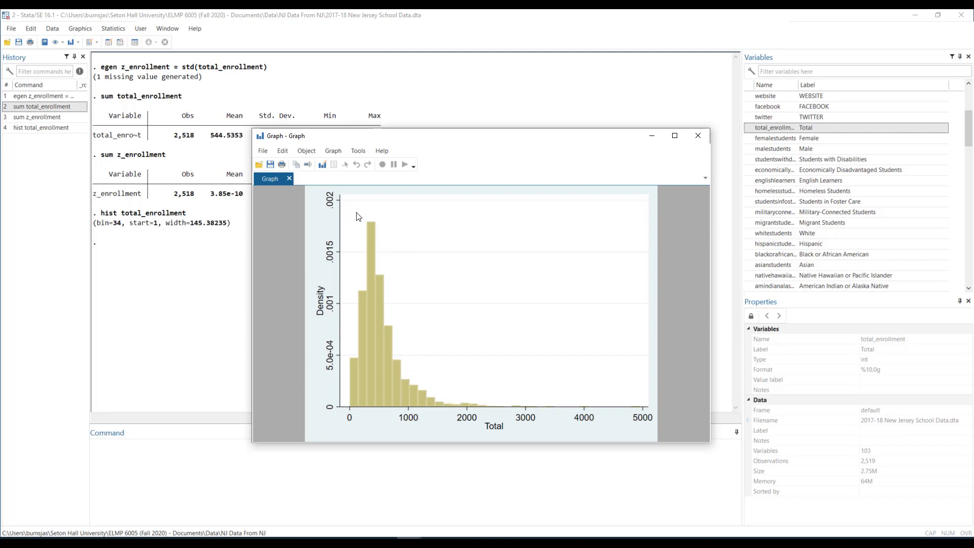
click(696, 133)
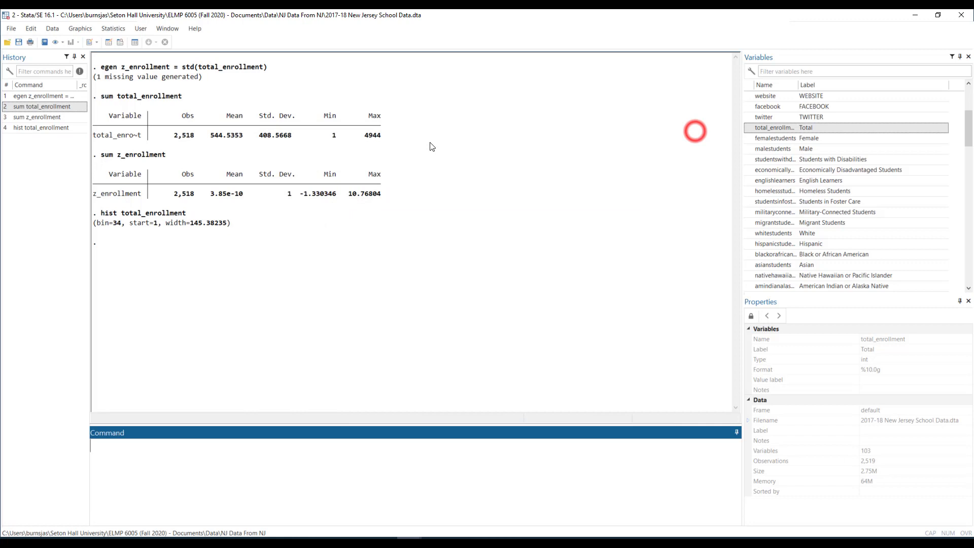
Change the histogram command's variable to z_enrollment, plot it and close the graph after viewing it
click(34, 129)
double_click(174, 444)
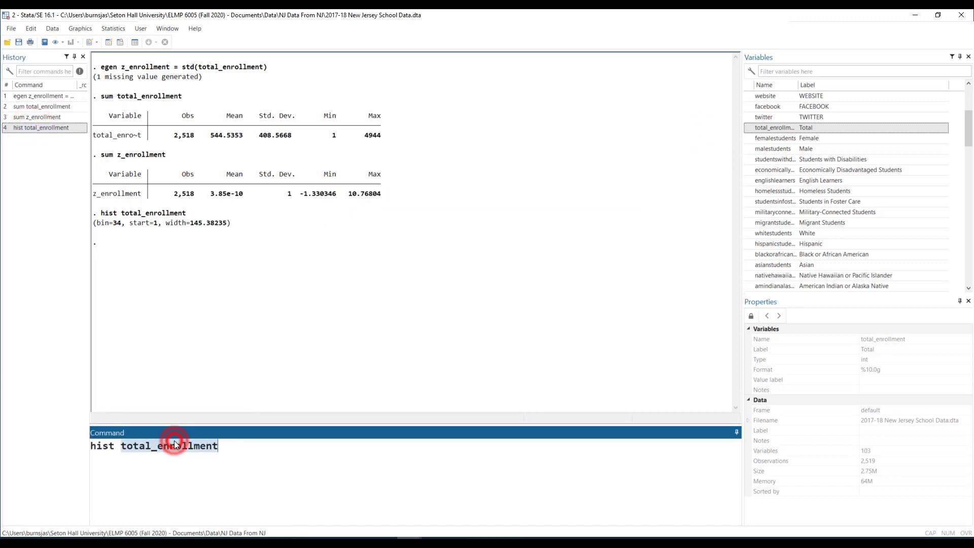
text(z_e)
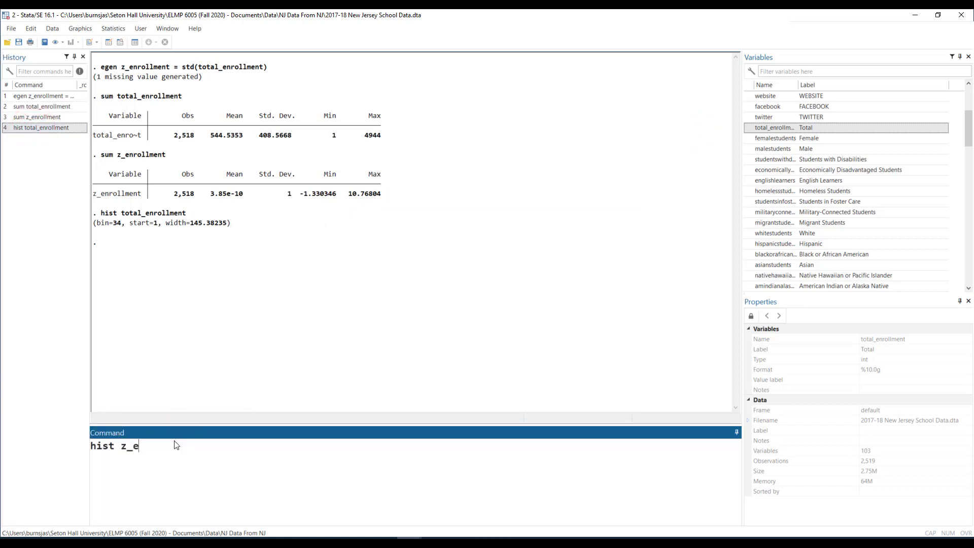
text(nrollment)
key(Return)
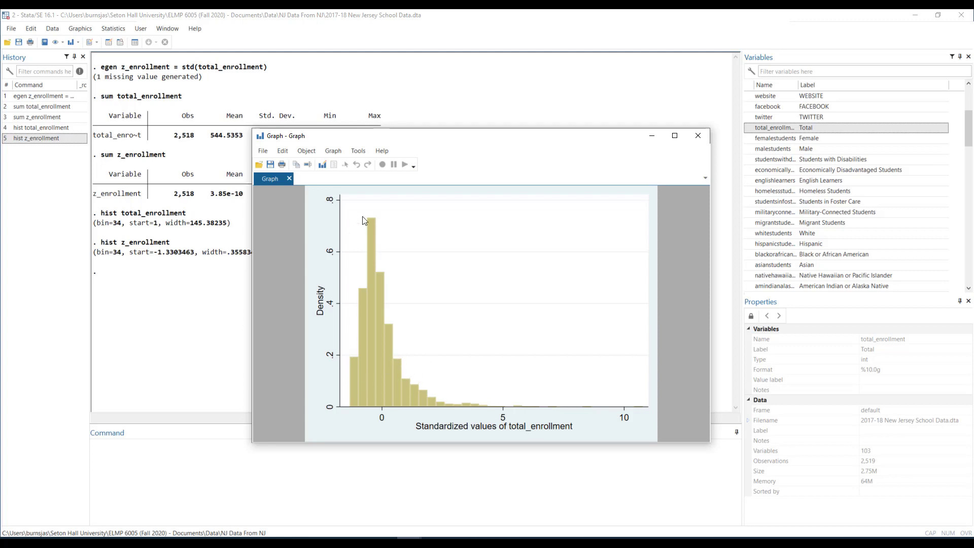
click(697, 135)
Plot the z_enrollment histogram again with the normal option for a normal curve overlay, and close the graph
click(40, 138)
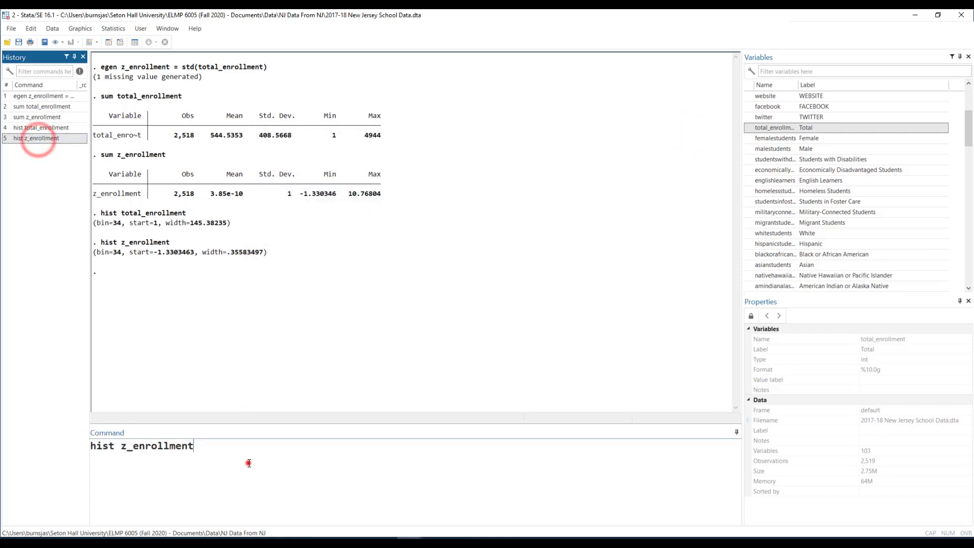
click(249, 462)
text(, )
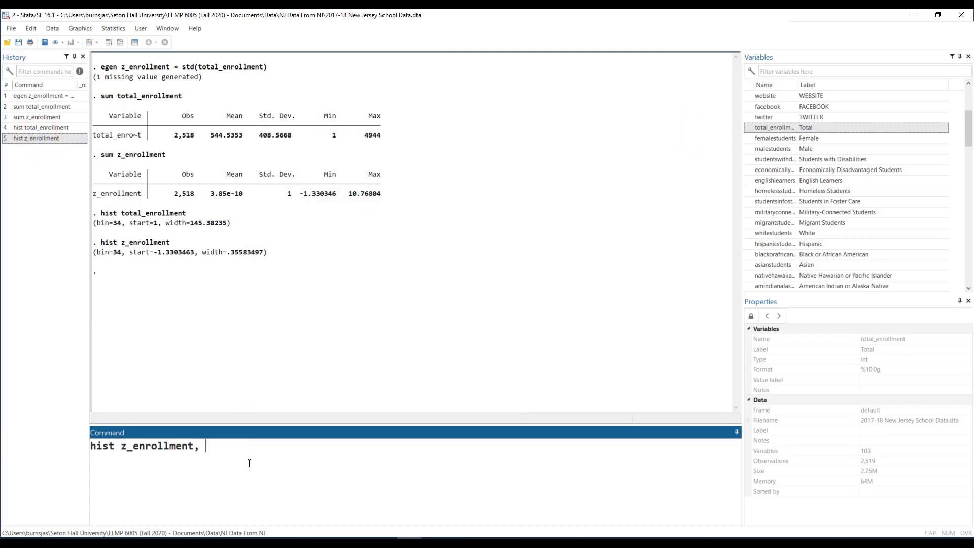
text(normal)
key(Return)
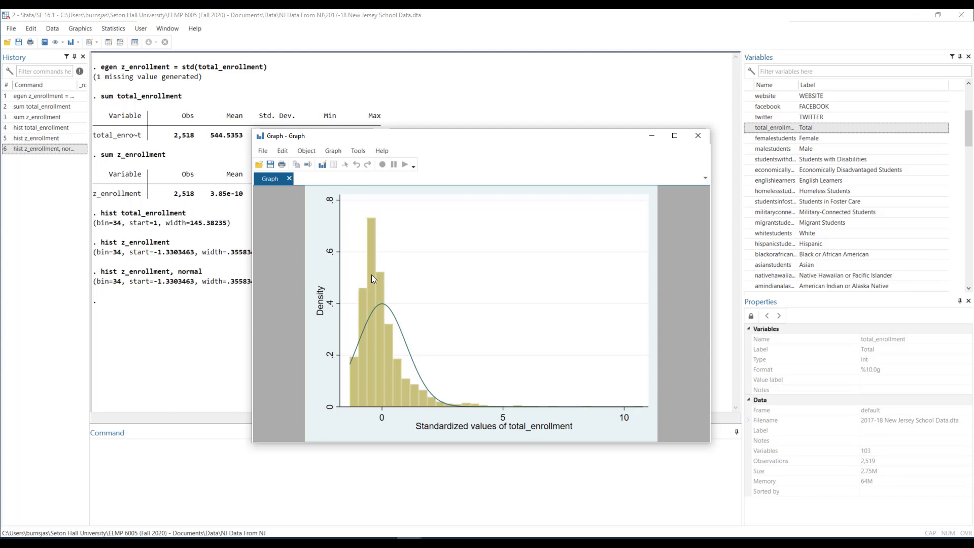
click(698, 134)
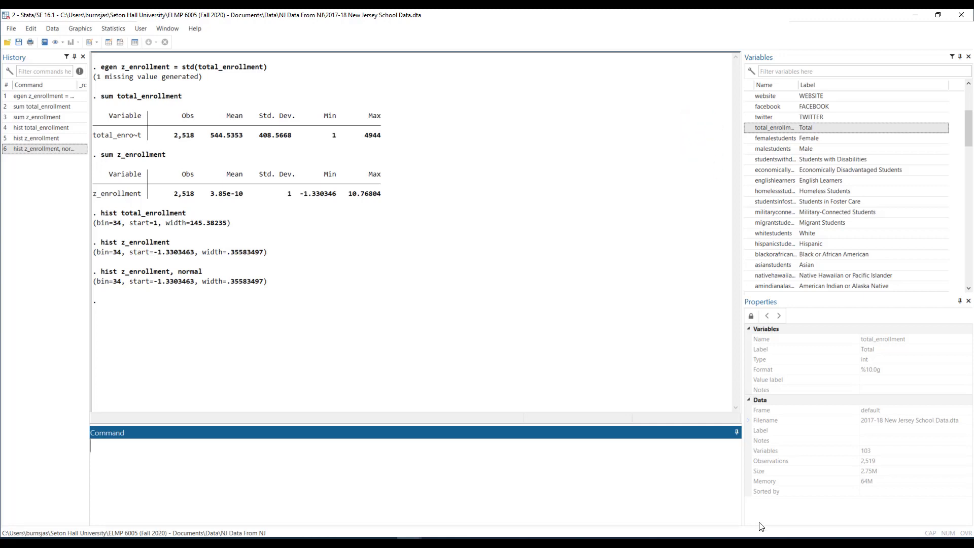